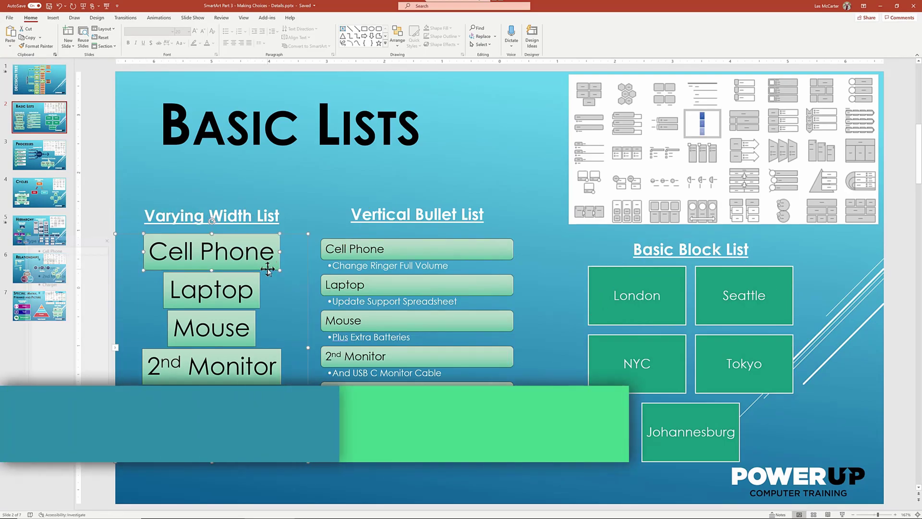
Select the Varying Width List graphic via its Cell Phone shape and show SmartArt Design options
click(267, 268)
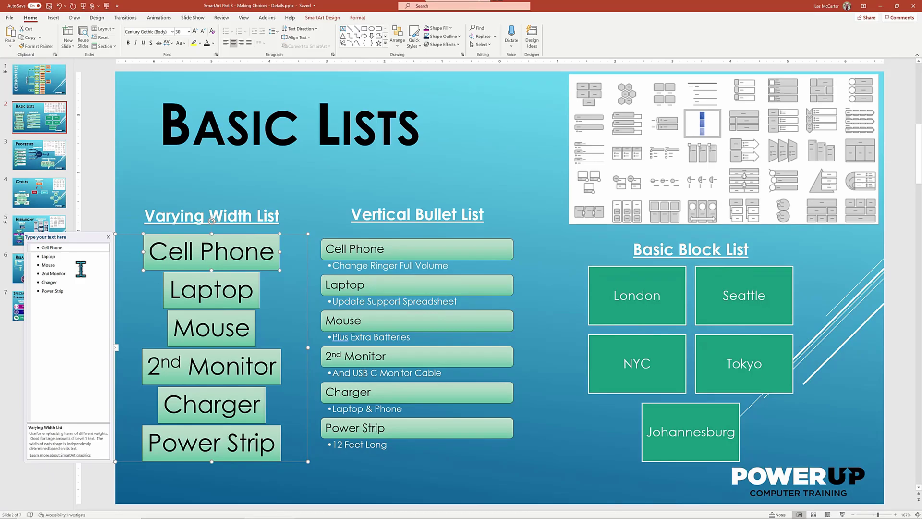
click(317, 18)
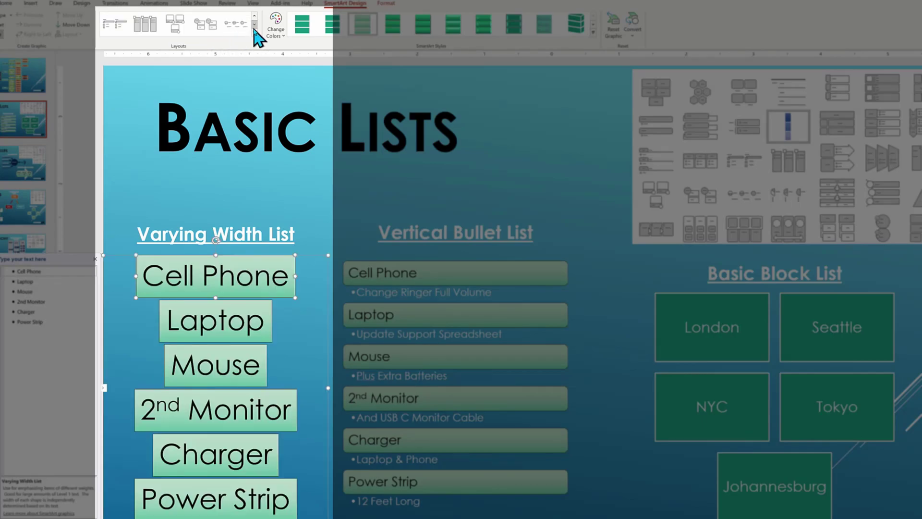
Apply the Target List layout to the Varying Width List, showing six items beside concentric arcs
click(255, 31)
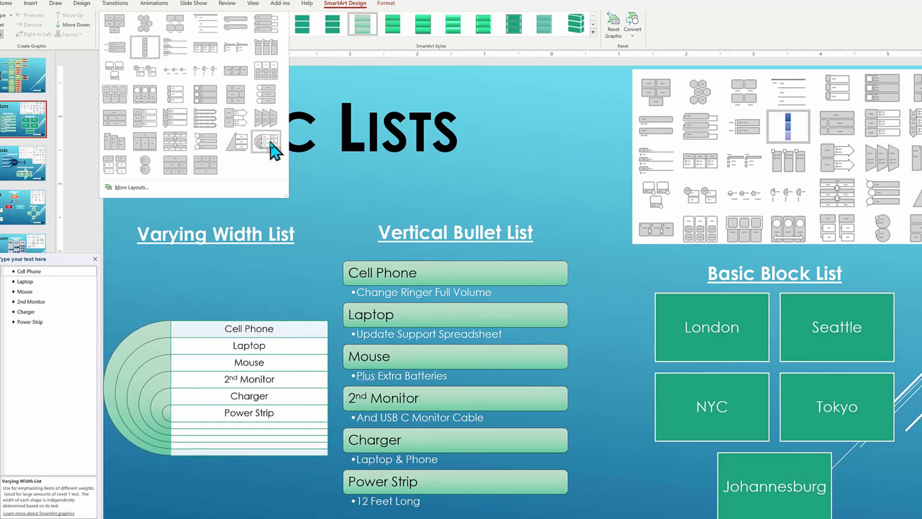
click(268, 143)
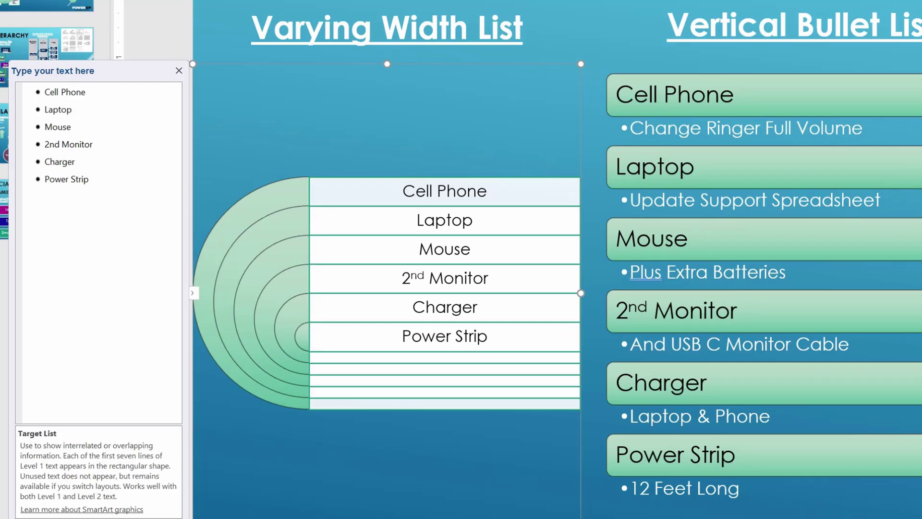
Apply Target List to the Vertical Bullet List and deselect it to view the items and sub-bullets
click(880, 95)
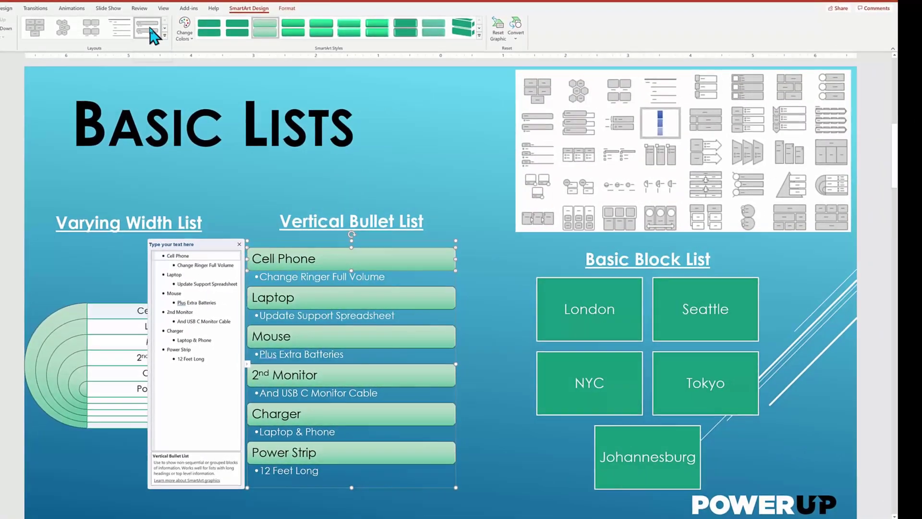
click(164, 36)
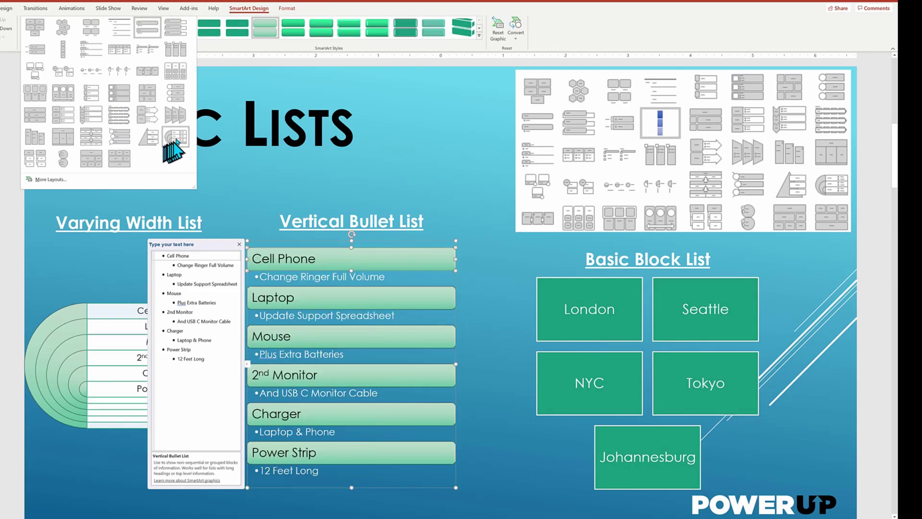
click(176, 137)
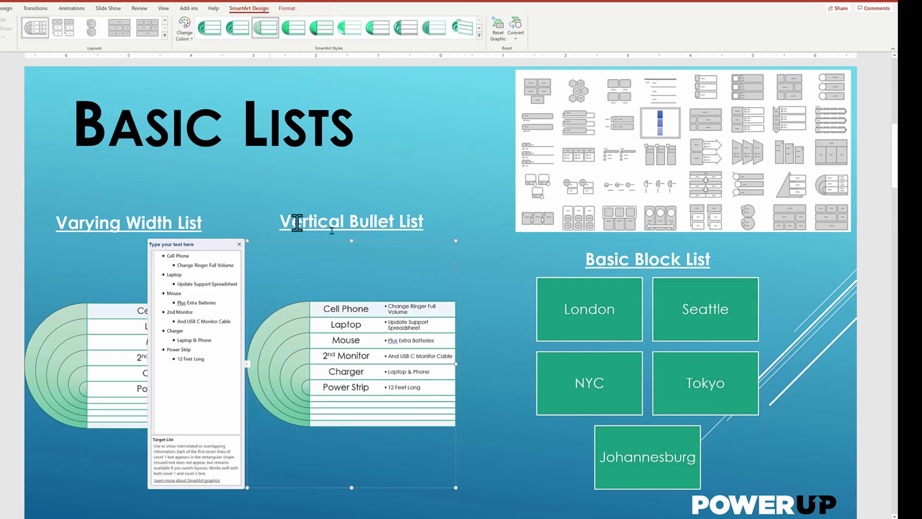
click(402, 177)
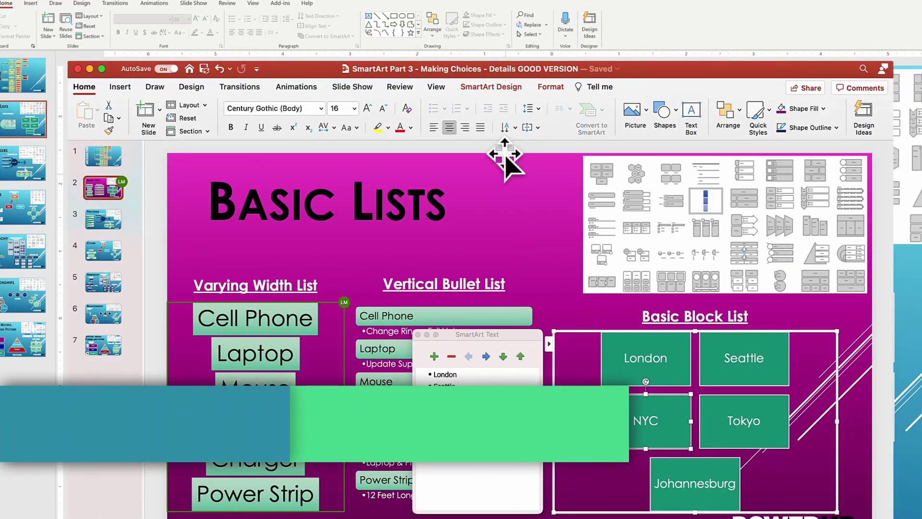
Page through and expand the full List layouts gallery on SmartArt Design for the Basic Block List
click(500, 88)
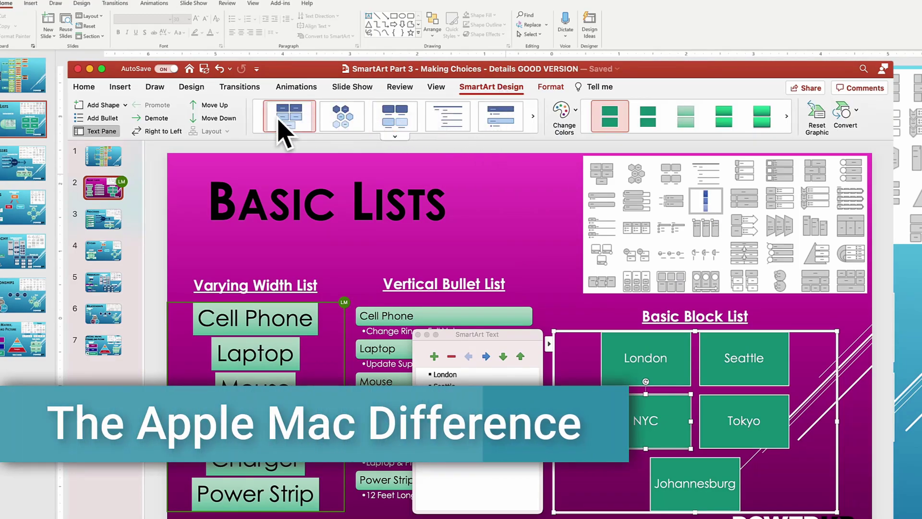
click(532, 116)
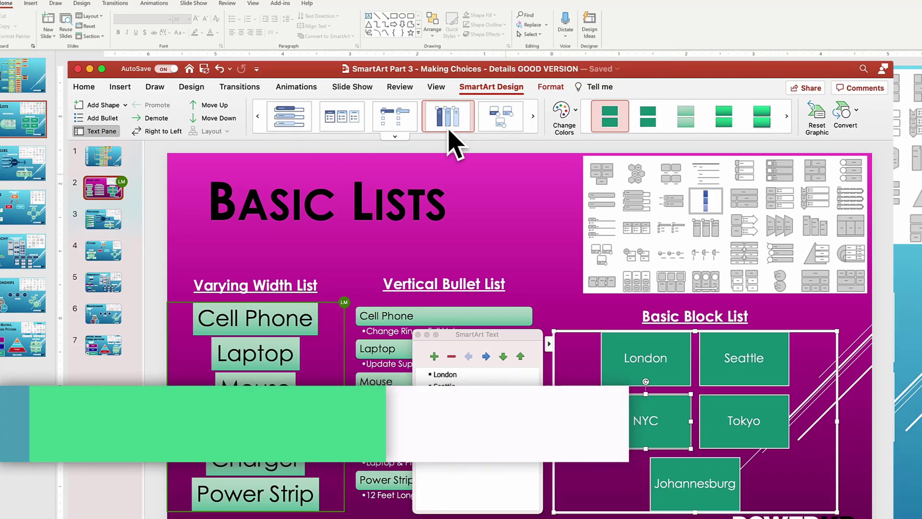
click(395, 137)
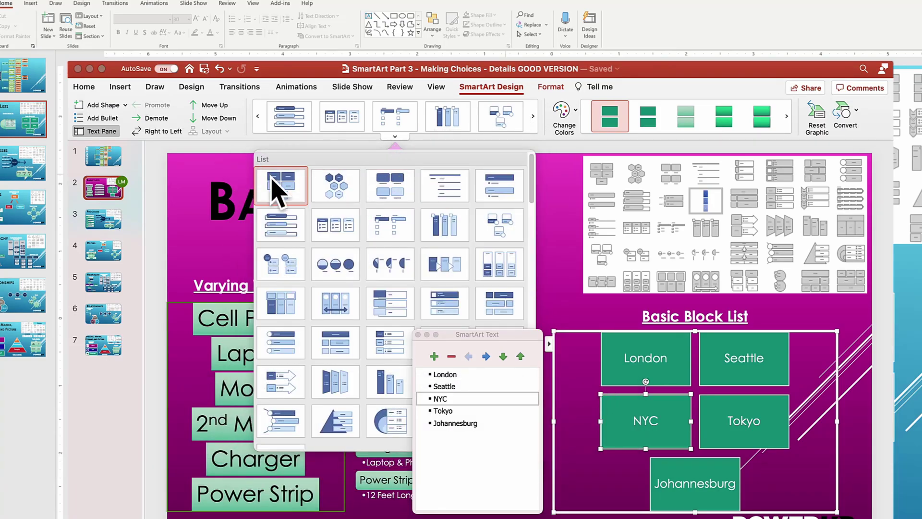
scroll(327, 260, down, 10)
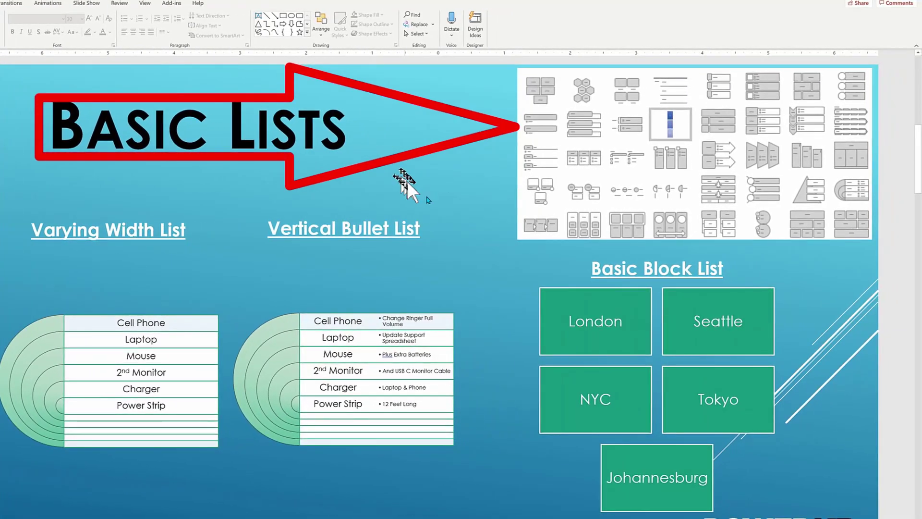
Select the London block and open More Layouts… to reach the Choose a SmartArt Graphic dialog
click(578, 290)
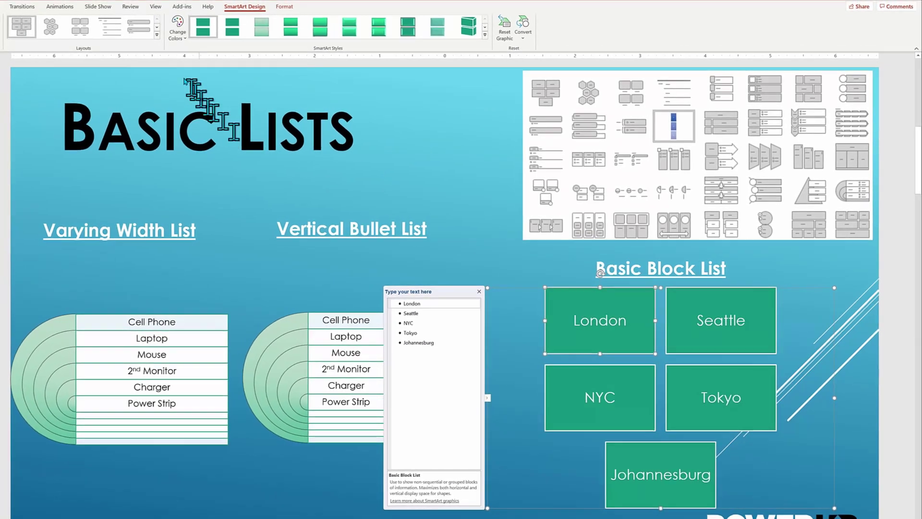
click(158, 34)
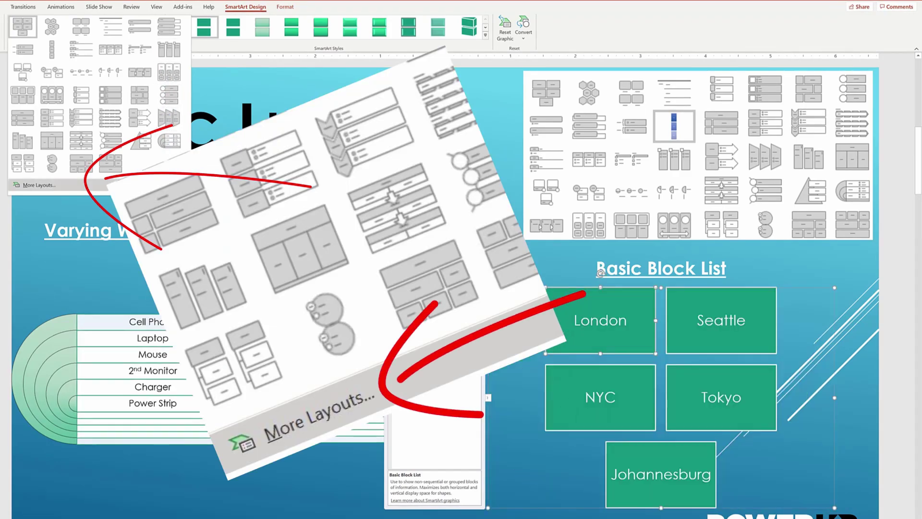
click(41, 185)
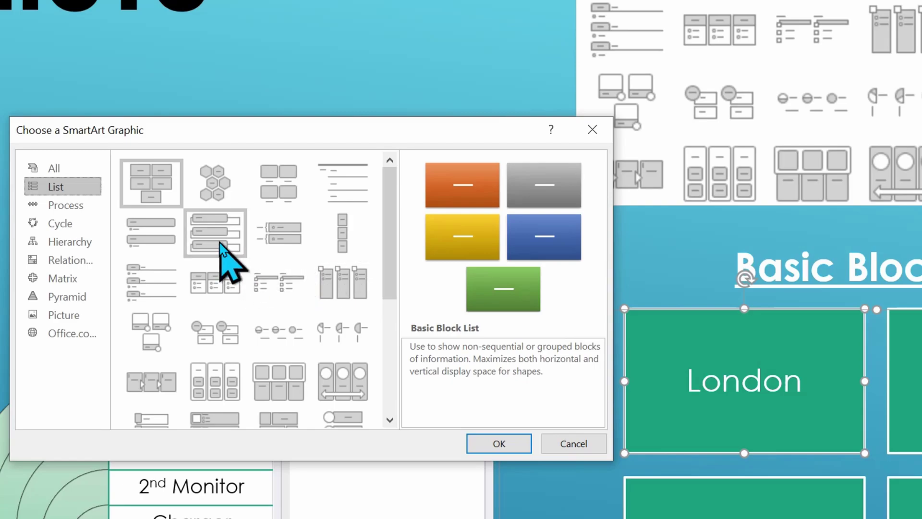
Preview Vertical Box List, then apply Horizontal Bullet List to the city blocks
click(220, 243)
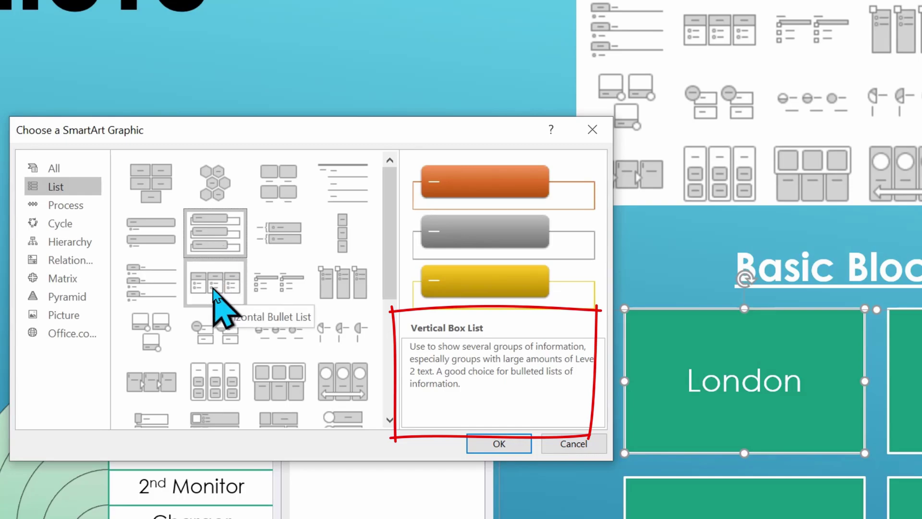
click(215, 294)
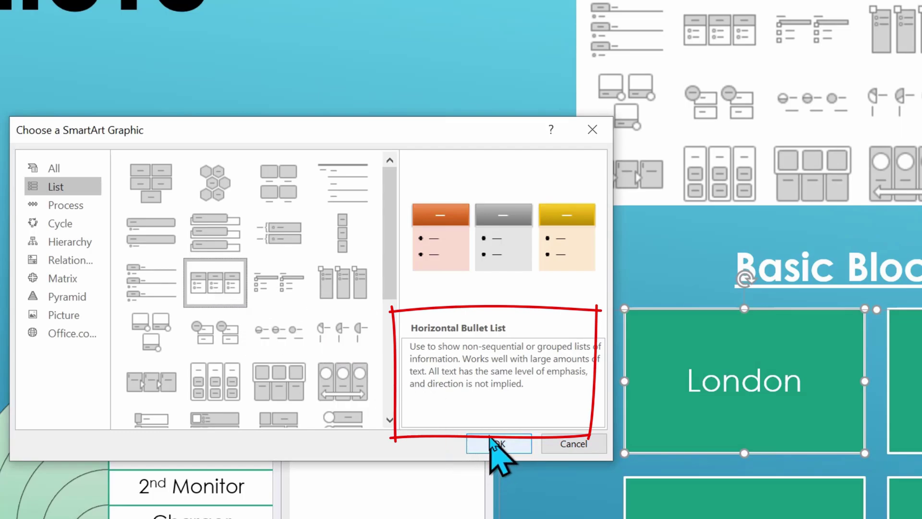
click(488, 446)
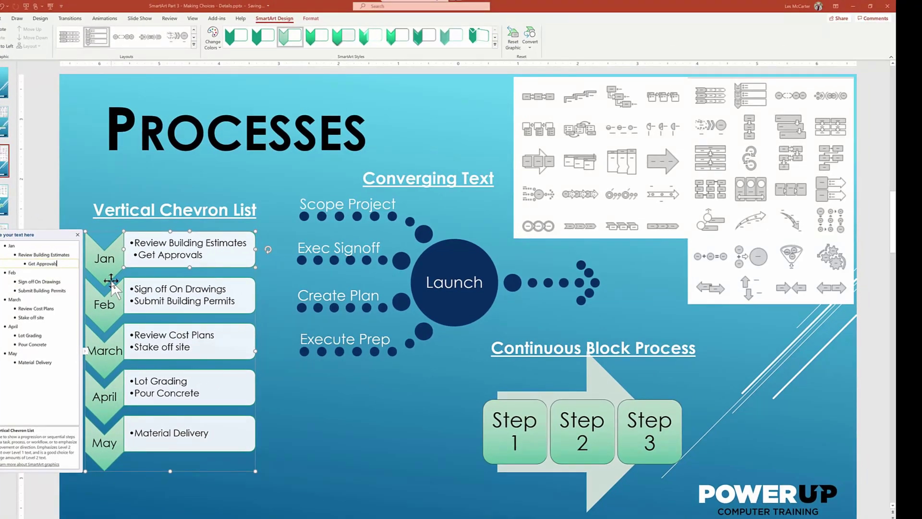
click(612, 382)
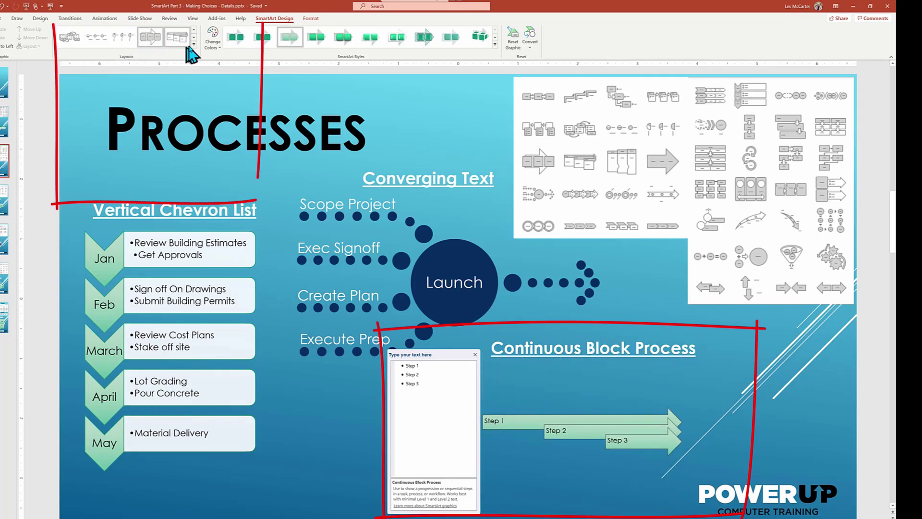
click(193, 45)
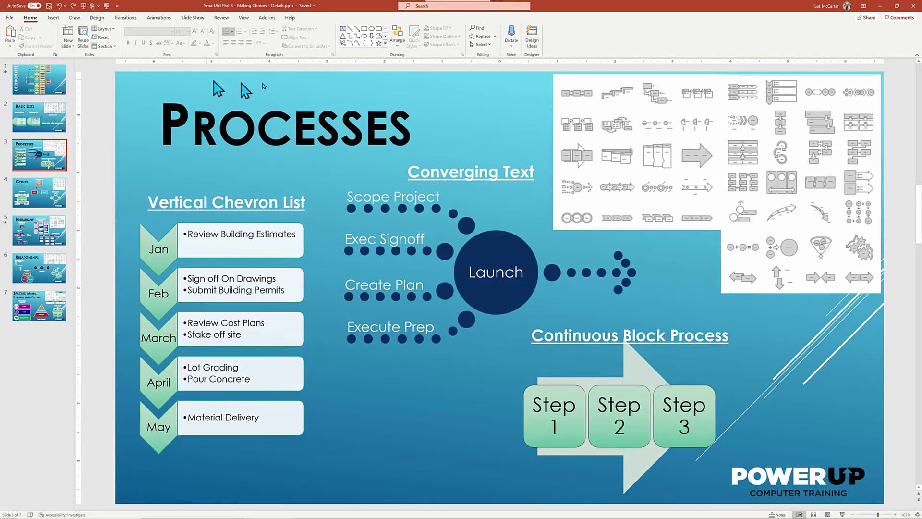
In the Selection Pane, hide all objects, then unhide only the Vertical Chevron List
click(399, 48)
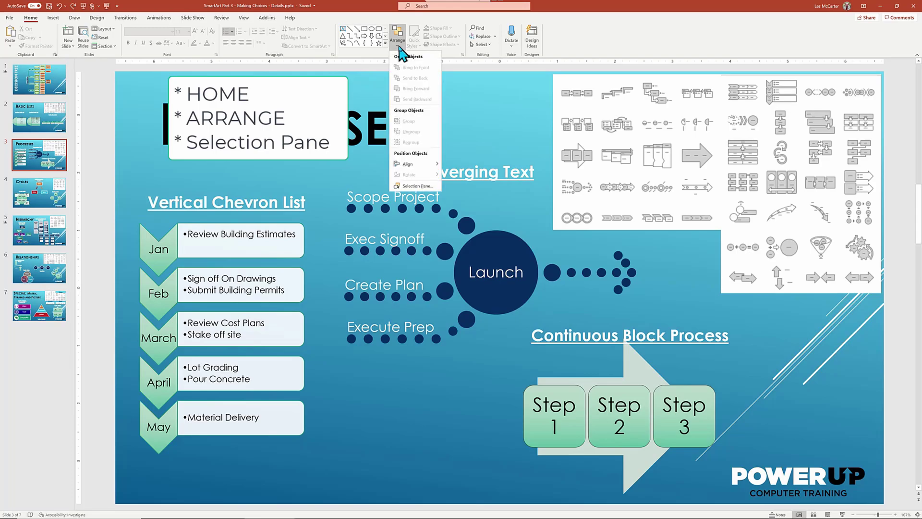
click(417, 186)
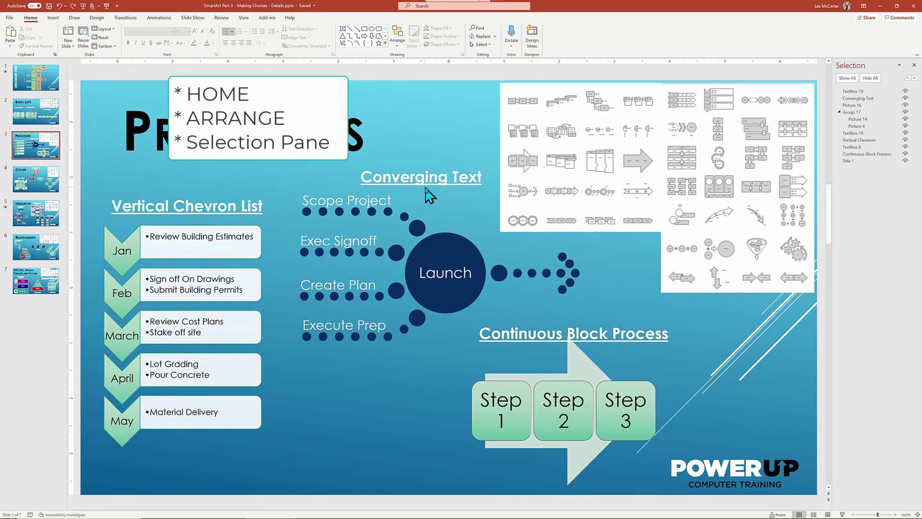
click(870, 81)
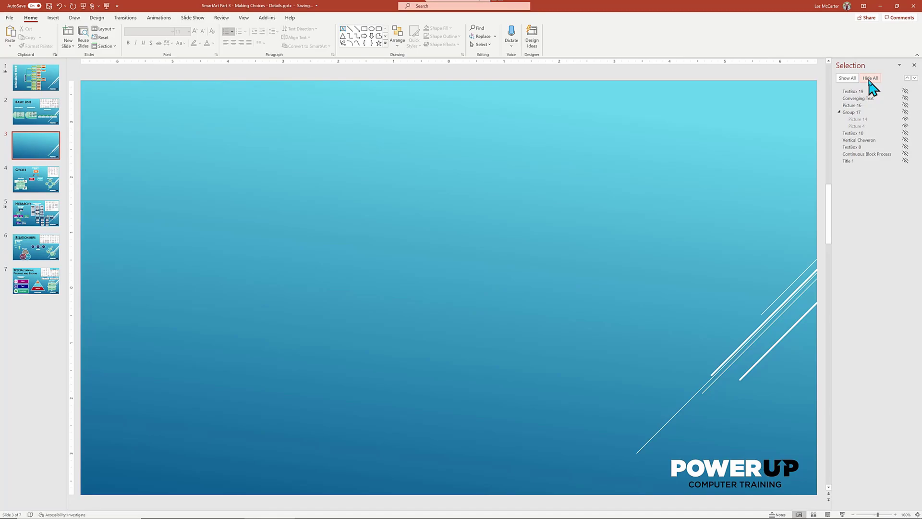
click(905, 141)
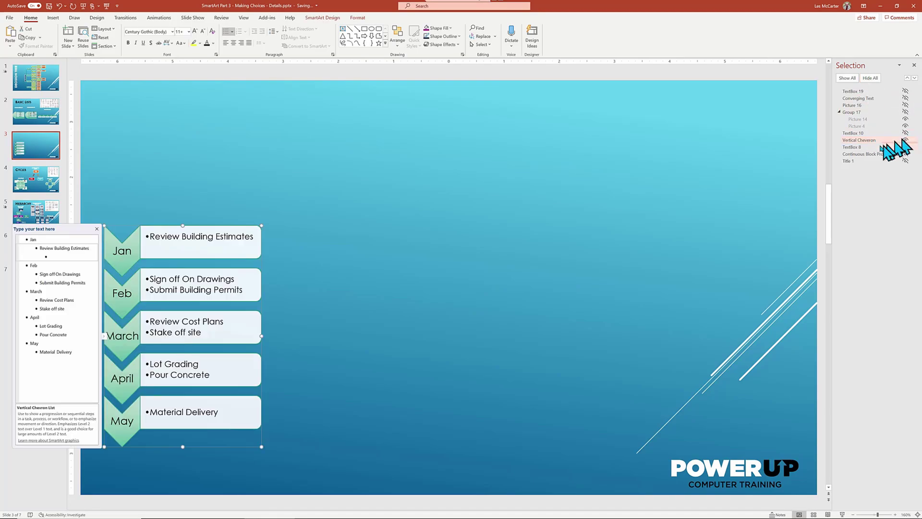
click(310, 18)
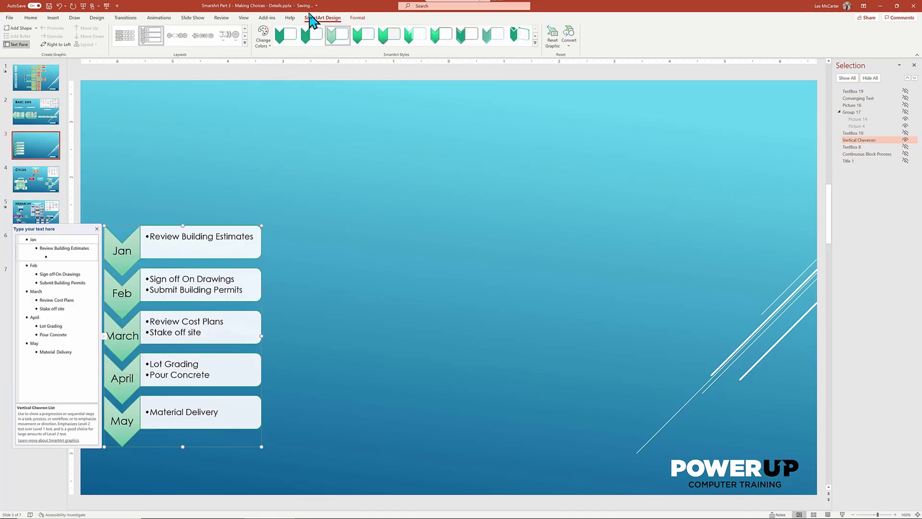
Choose Phased Process from the Process category in More Layouts…, leaving Jan, Feb and March shown
click(245, 43)
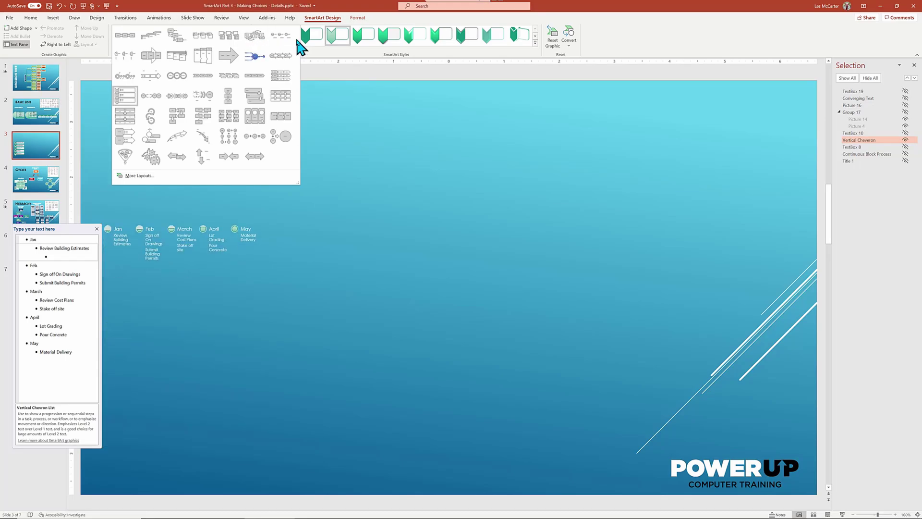
click(144, 176)
click(361, 224)
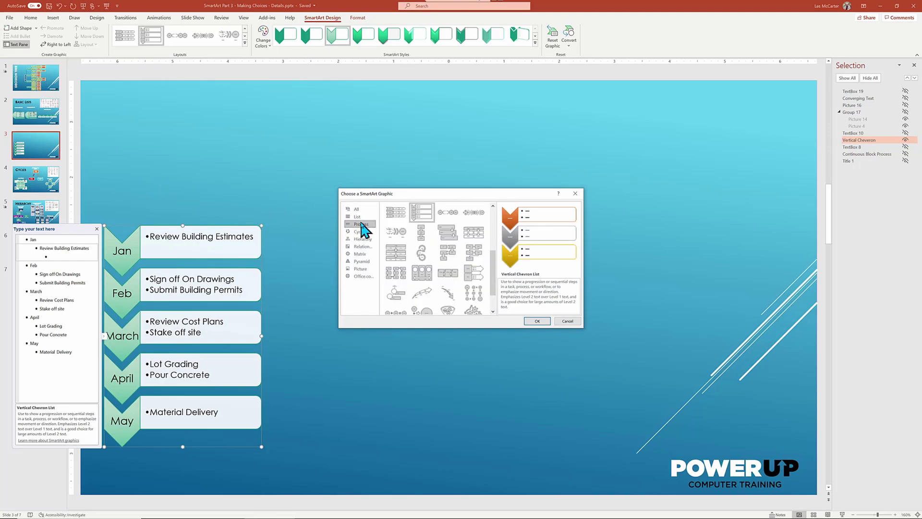
scroll(491, 263, up, 3)
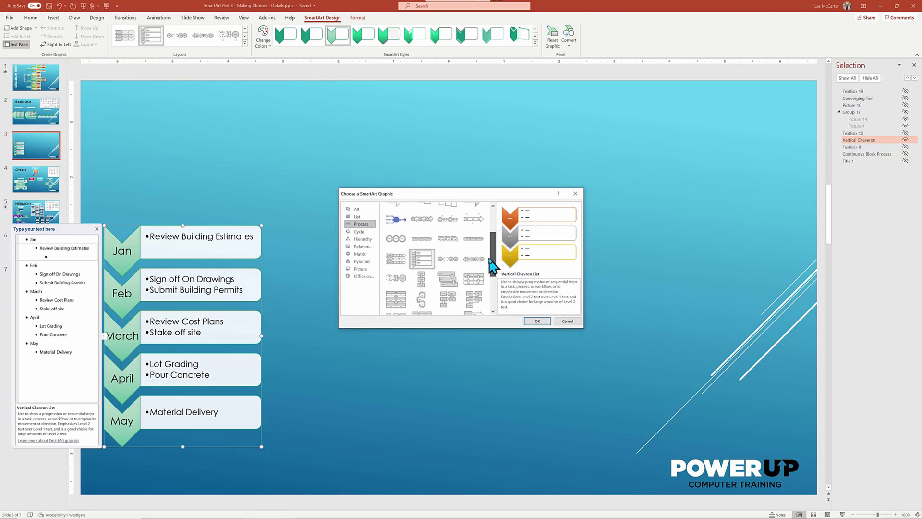
scroll(493, 266, down, 1)
click(472, 240)
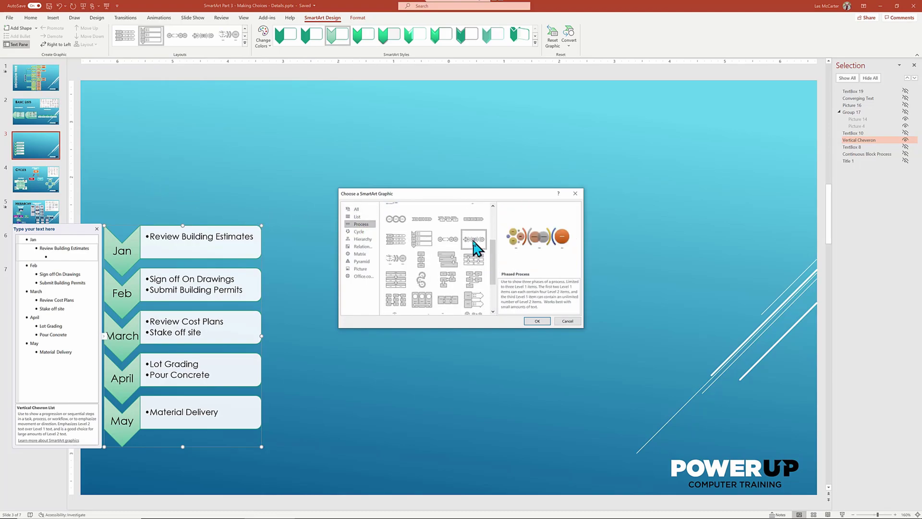
click(537, 321)
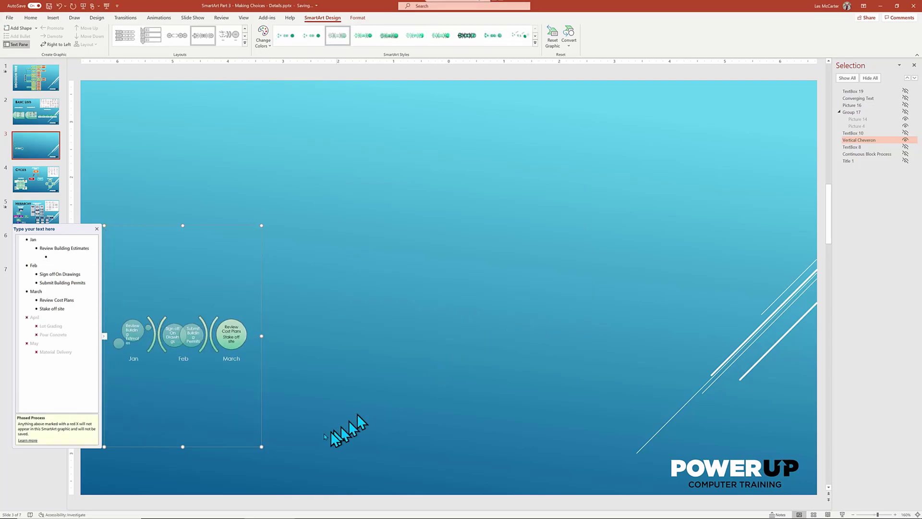
Drag the phased process graphic's side and corner handles outward until it fills most of the slide
drag(264, 336, 593, 340)
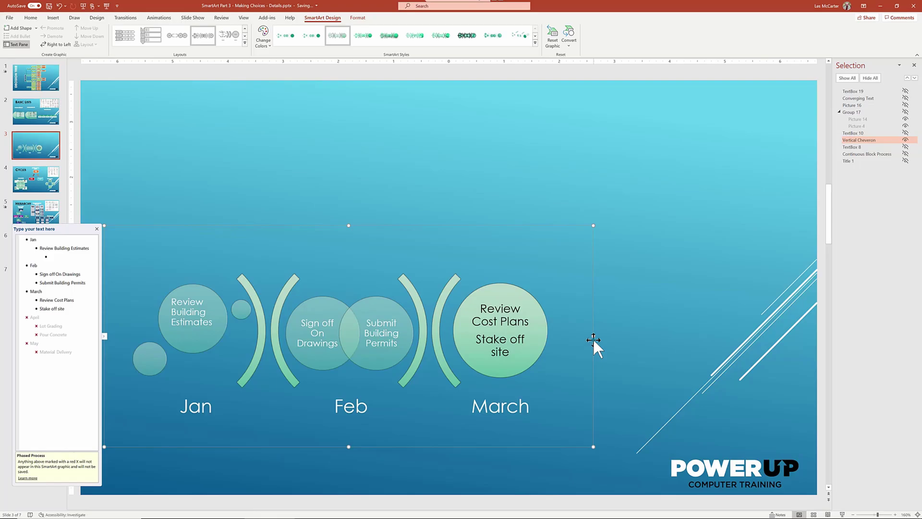
drag(603, 216, 688, 169)
click(565, 299)
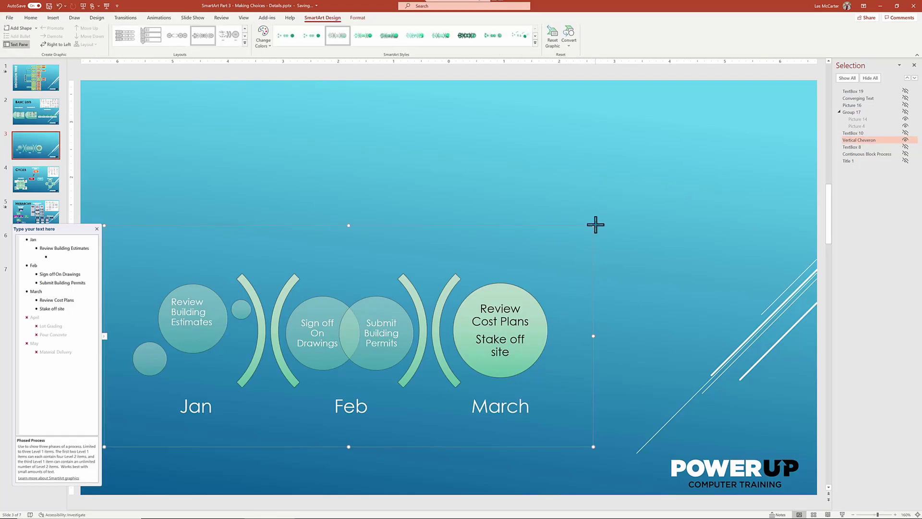
drag(595, 222, 706, 169)
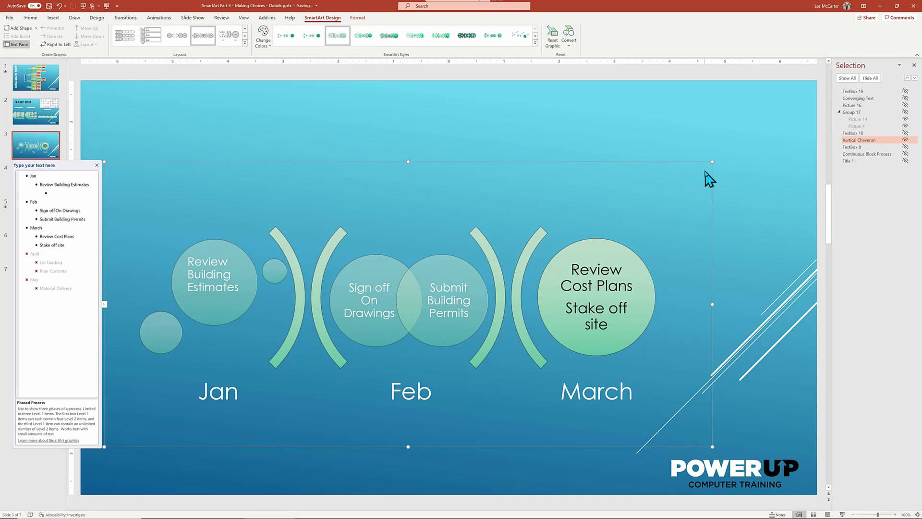
click(745, 124)
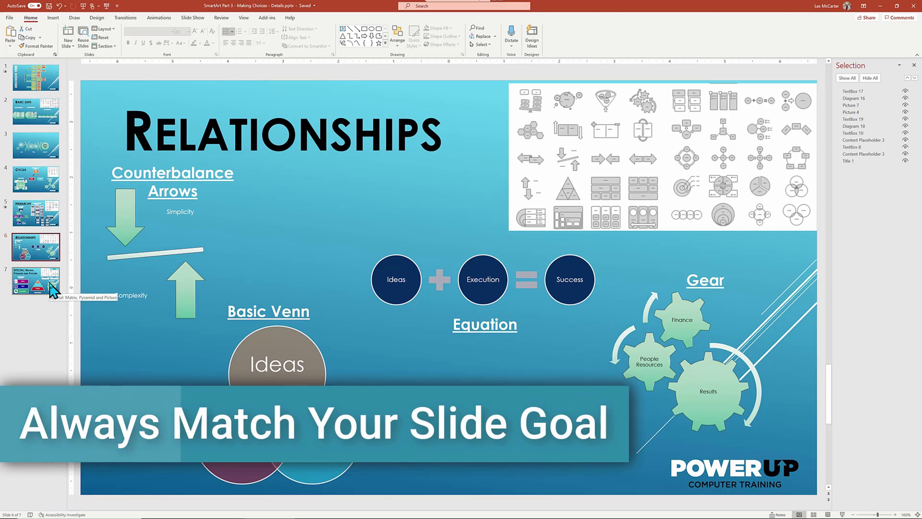
Pick slide 4, Cycles, from the slide thumbnail pane
click(54, 290)
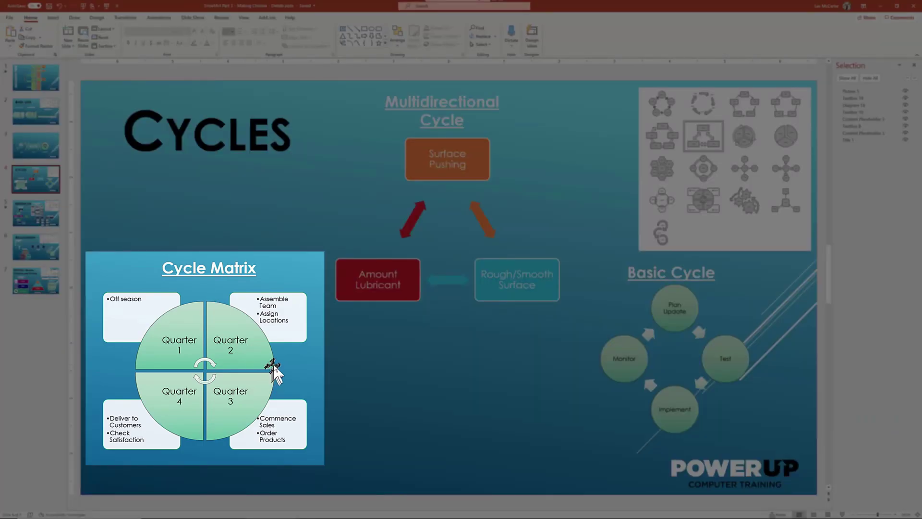
click(274, 367)
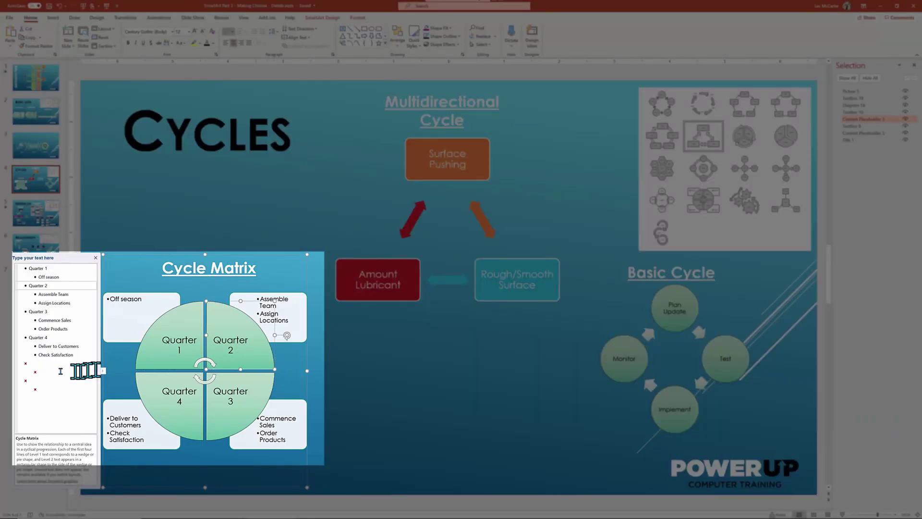
click(49, 364)
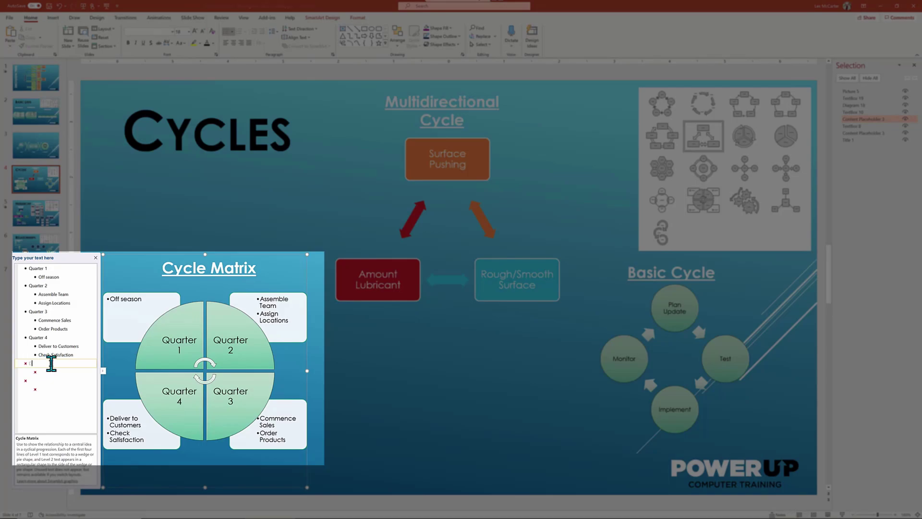
text(Dons NO)
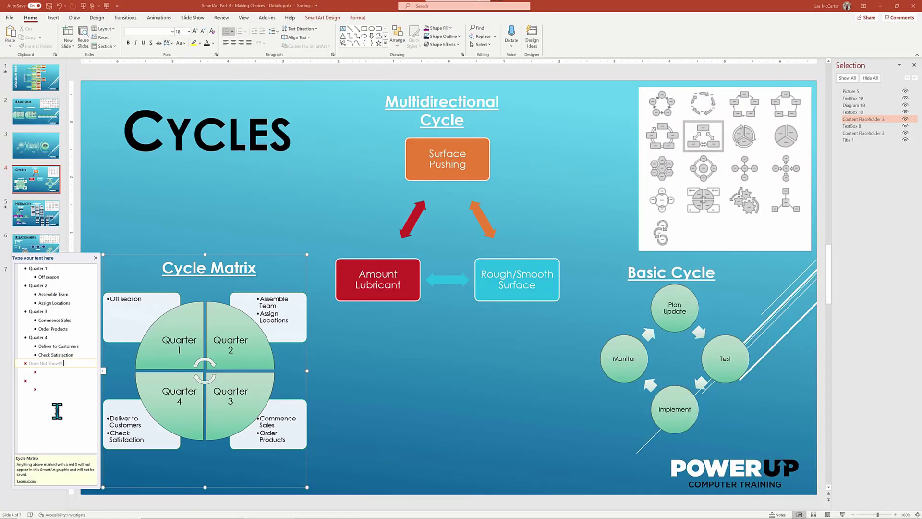
click(488, 414)
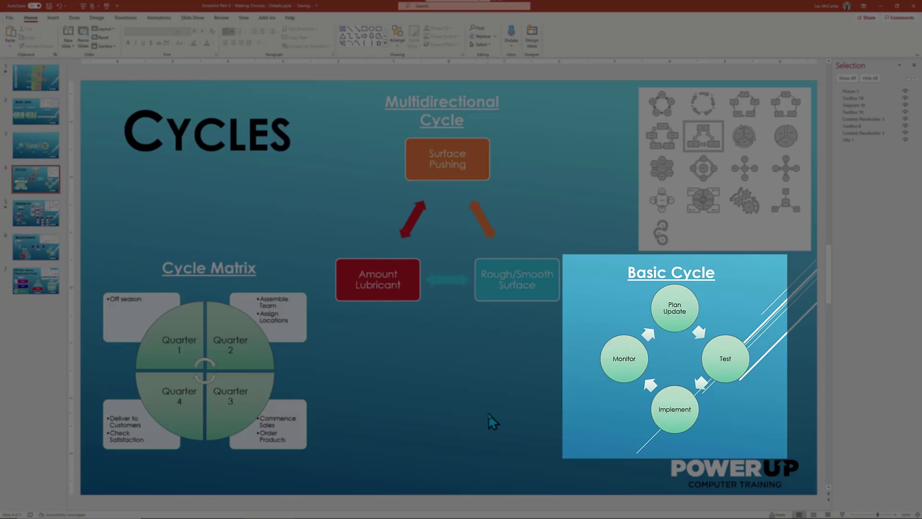
Switch the Basic Cycle graphic to the Diverging Radial layout
click(690, 421)
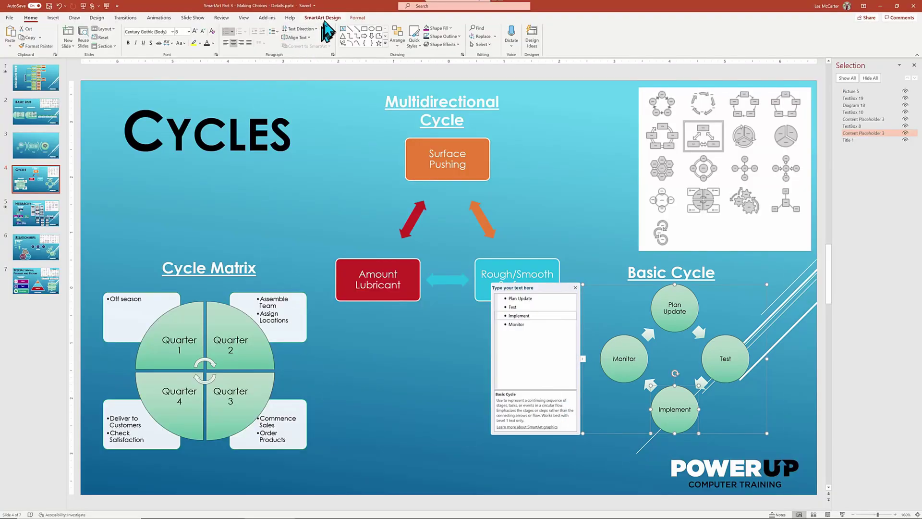
click(326, 22)
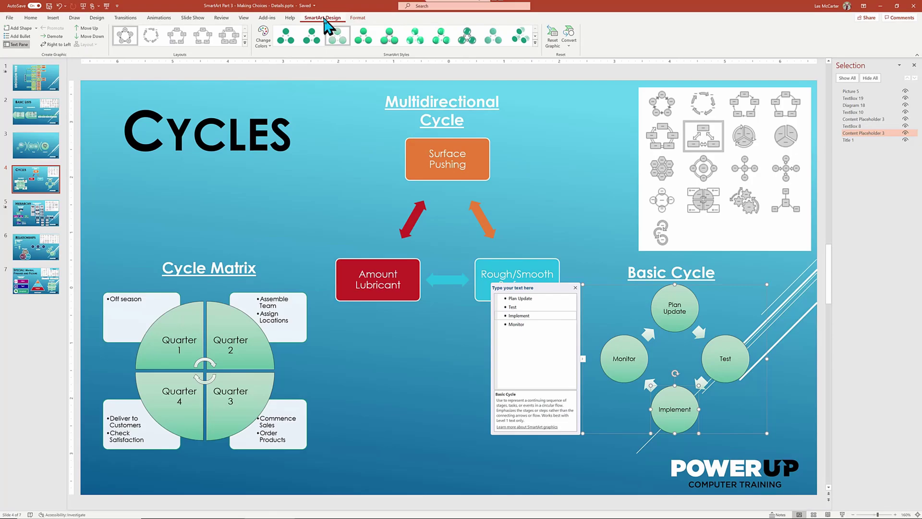
click(247, 48)
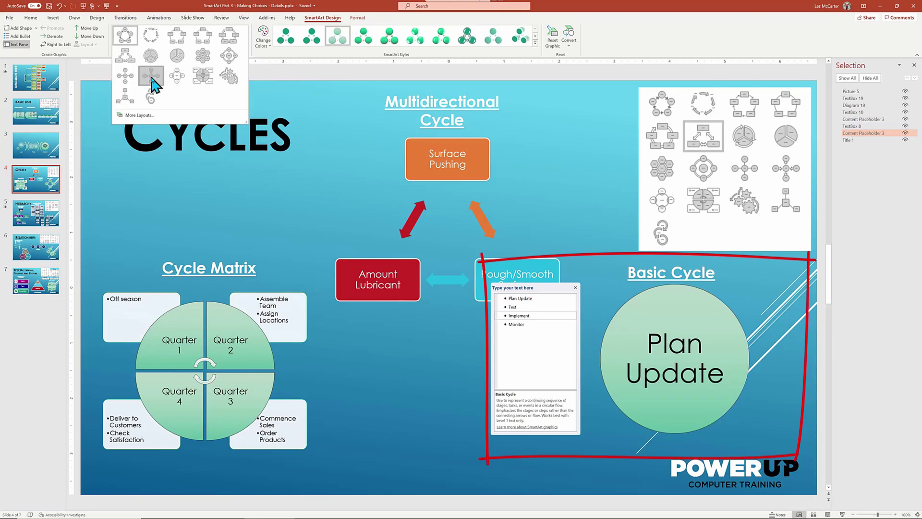
click(151, 79)
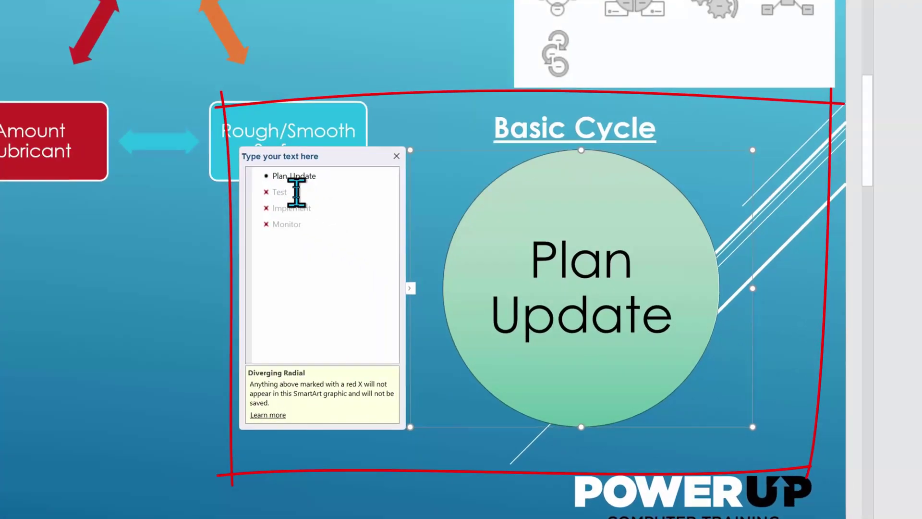
Demote Test, Implement and Monitor under Plan Update in the Text Pane
click(259, 185)
key(Tab)
key(Down)
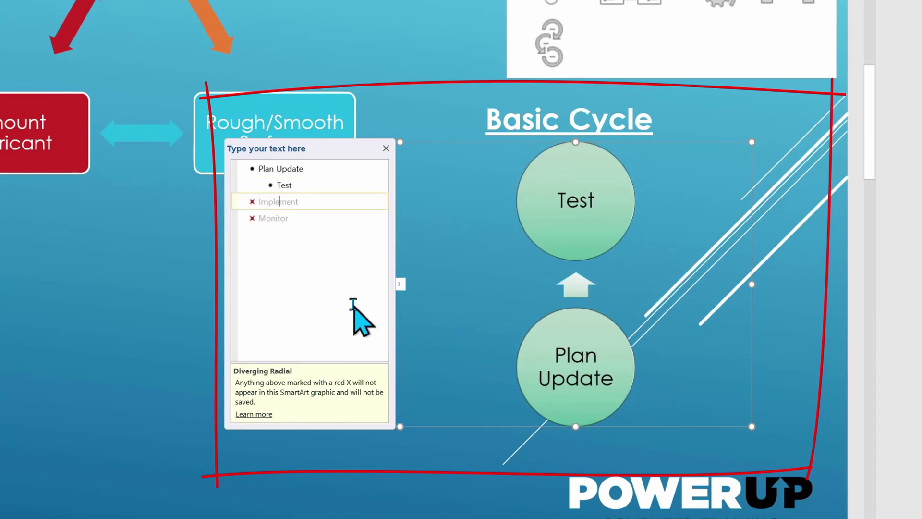
key(Tab)
key(Down)
key(Tab)
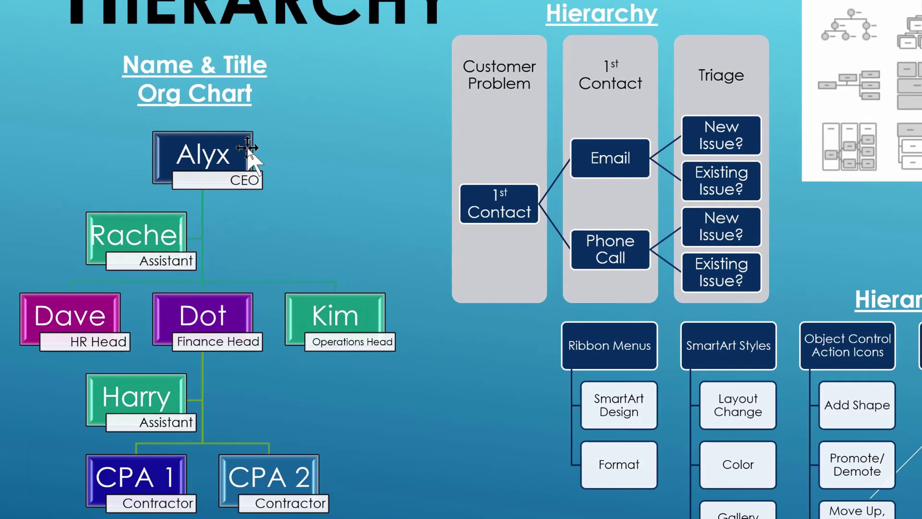
Browse the hierarchy layouts for the Name & Title Org Chart, leaving it unchanged
click(248, 149)
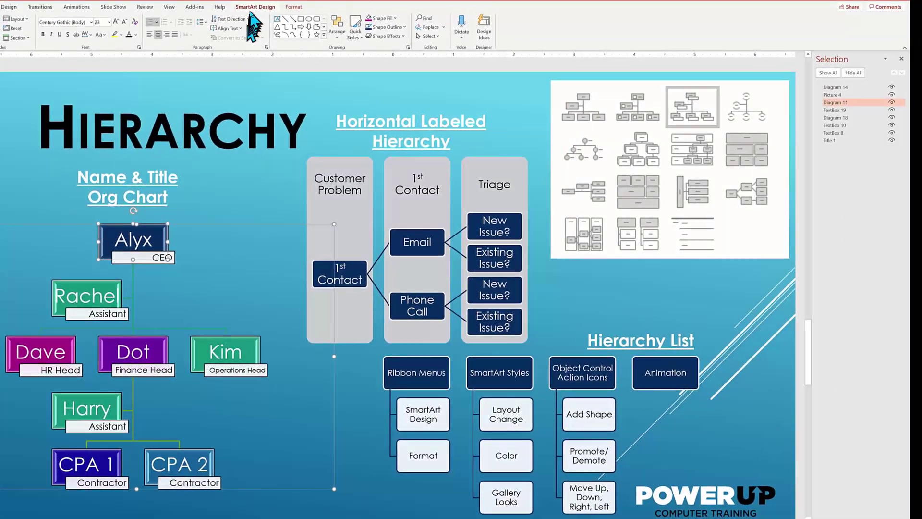
click(255, 7)
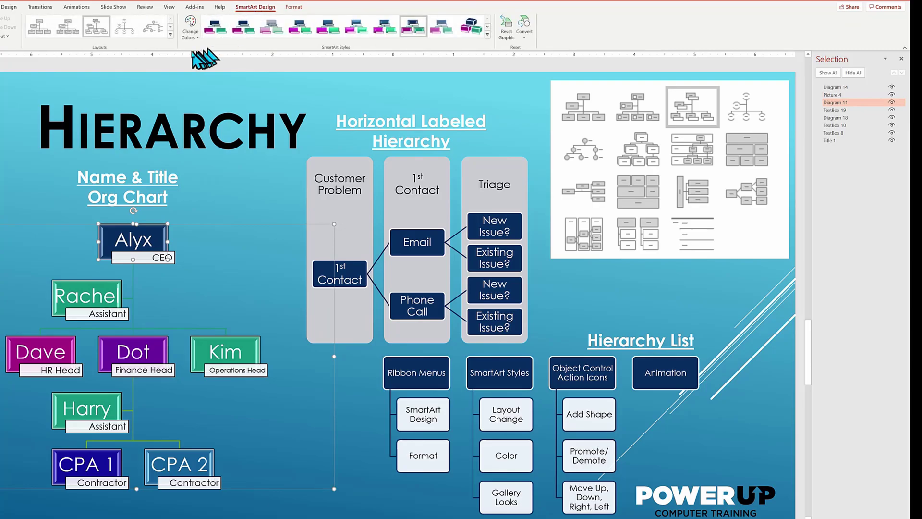
click(170, 34)
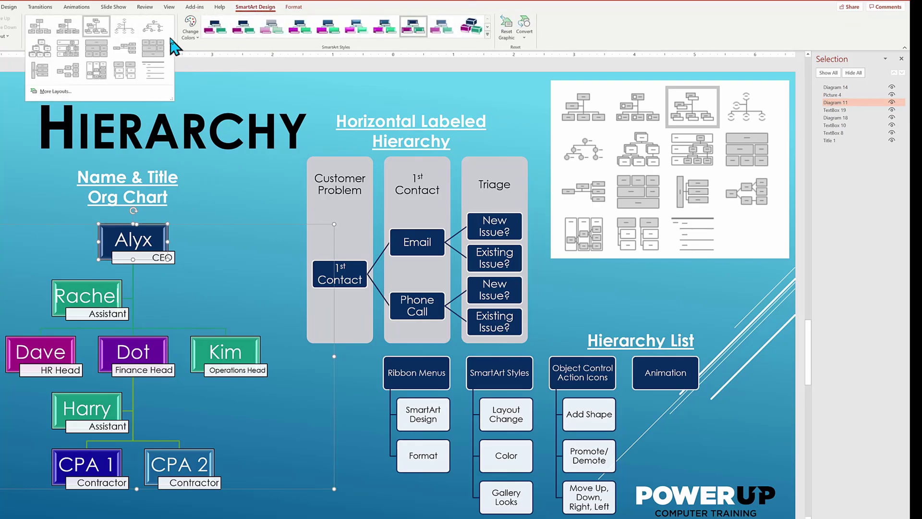
click(514, 139)
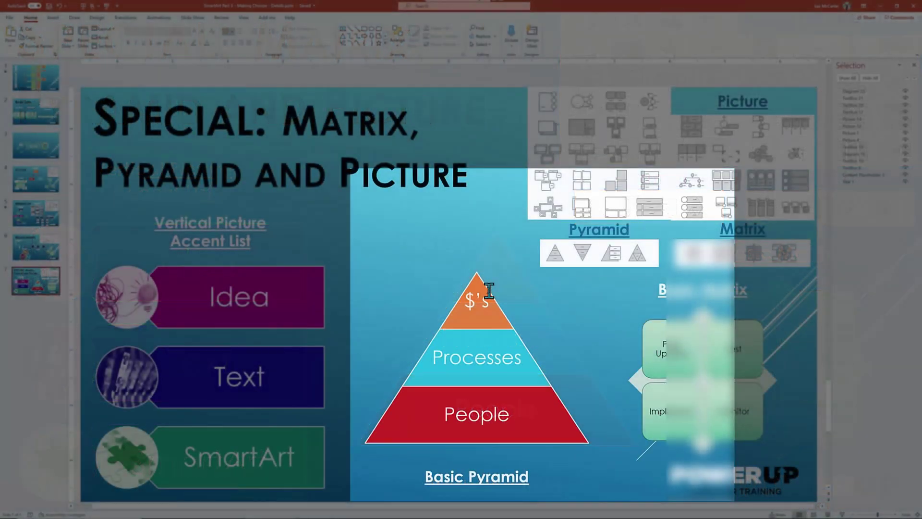
Change the Basic Pyramid to the Inverted Pyramid layout from the Pyramid category
click(478, 295)
click(337, 19)
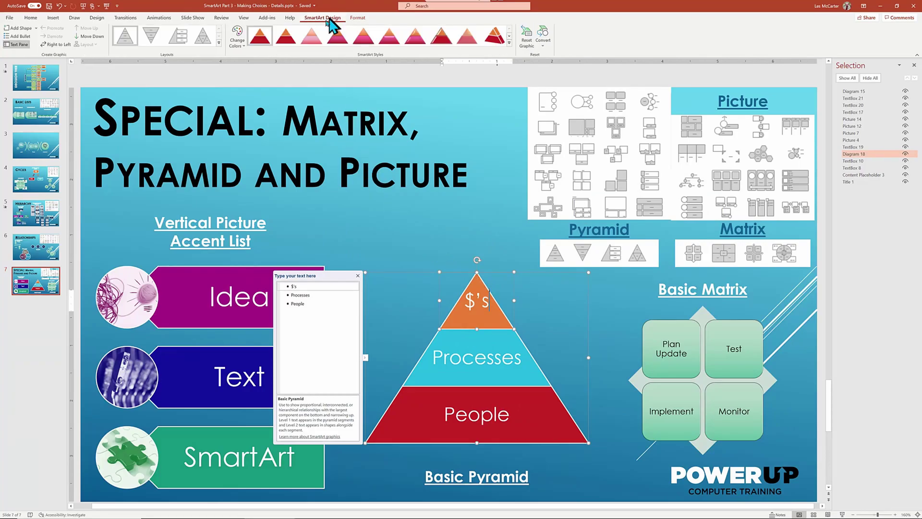
click(163, 61)
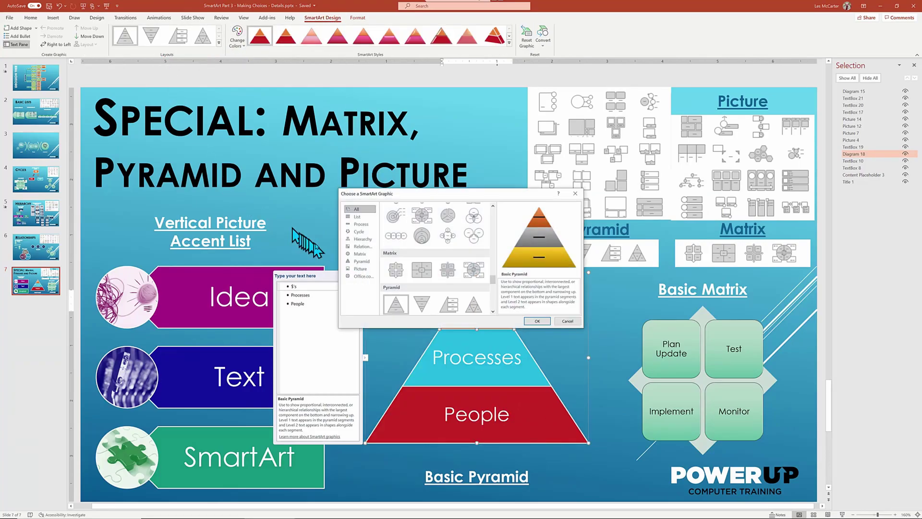
click(363, 261)
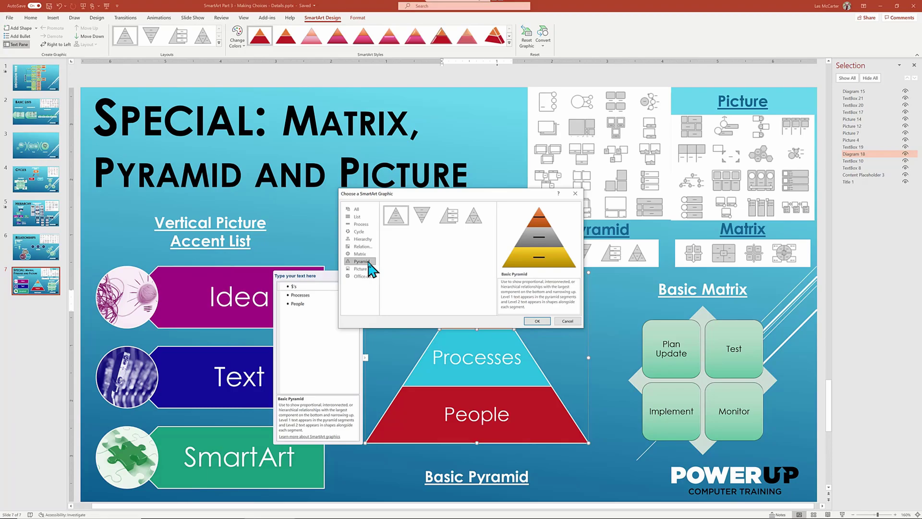
click(422, 215)
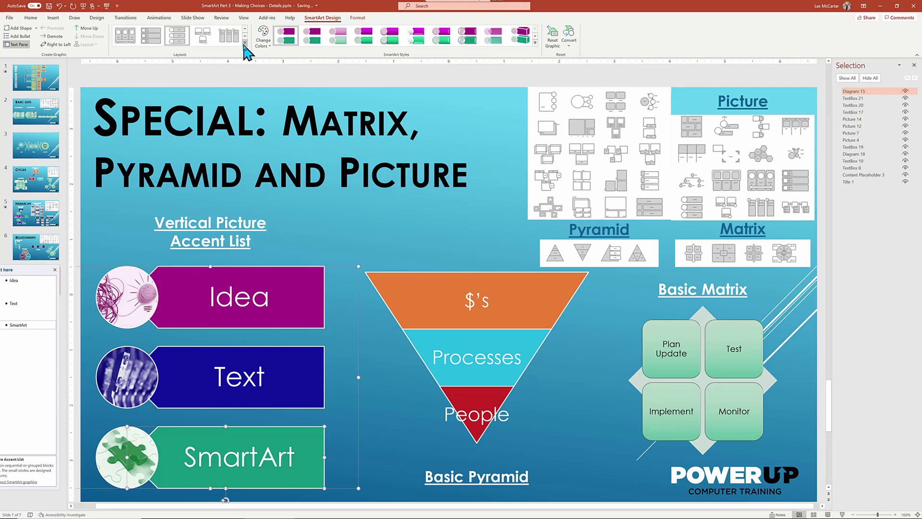
Browse the Picture layouts for the Idea, Text and SmartArt list and confirm
click(245, 44)
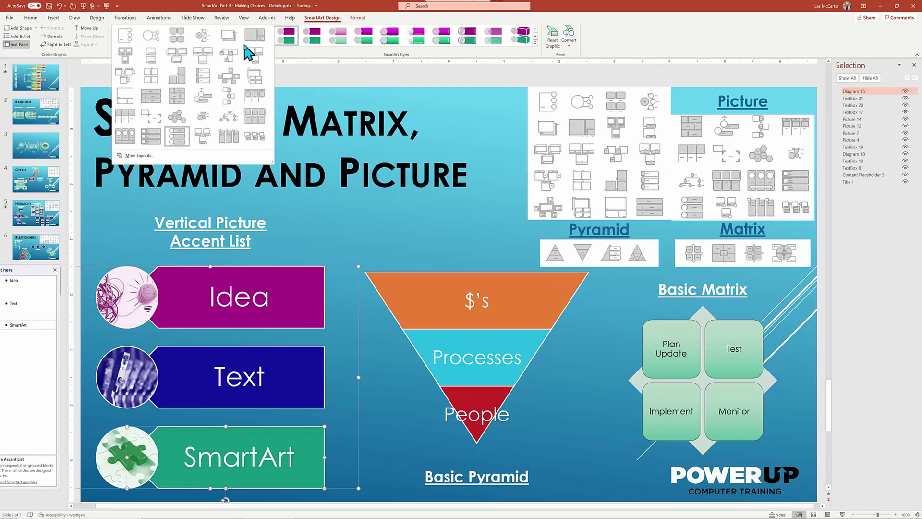
click(139, 155)
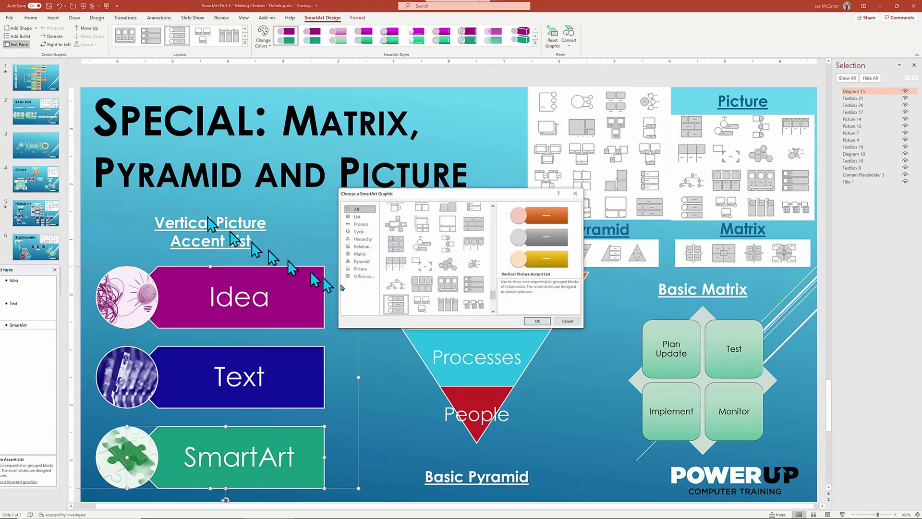
click(361, 269)
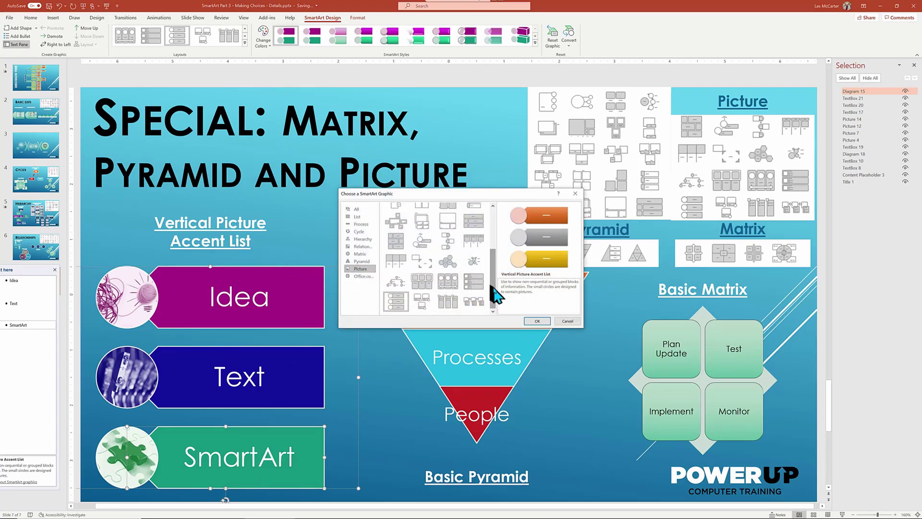
drag(494, 288, 494, 244)
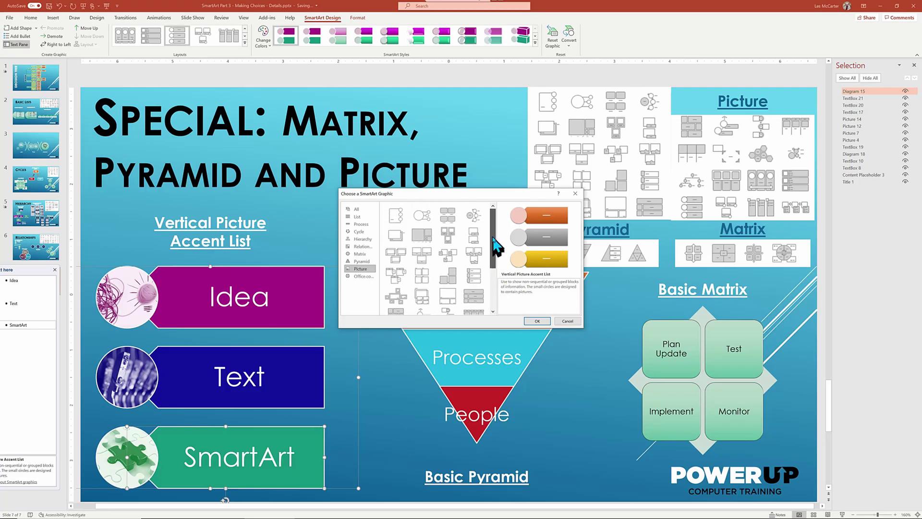
click(539, 321)
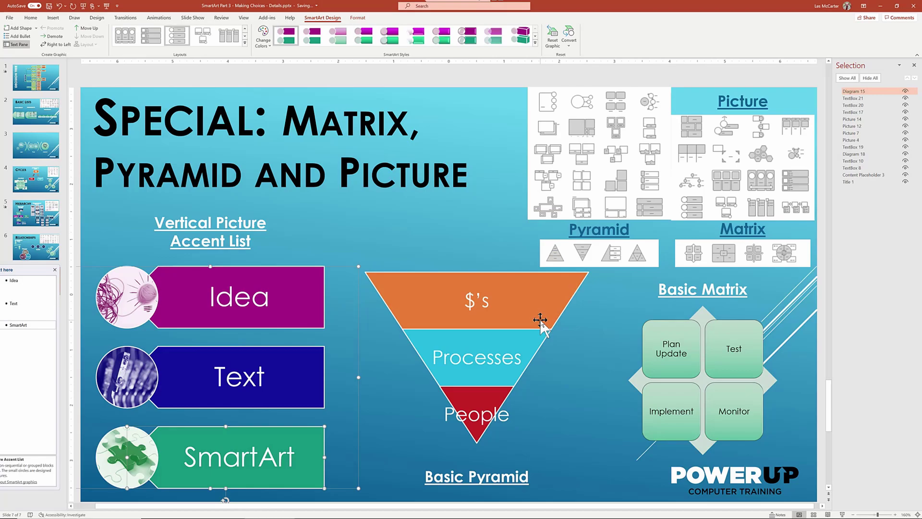